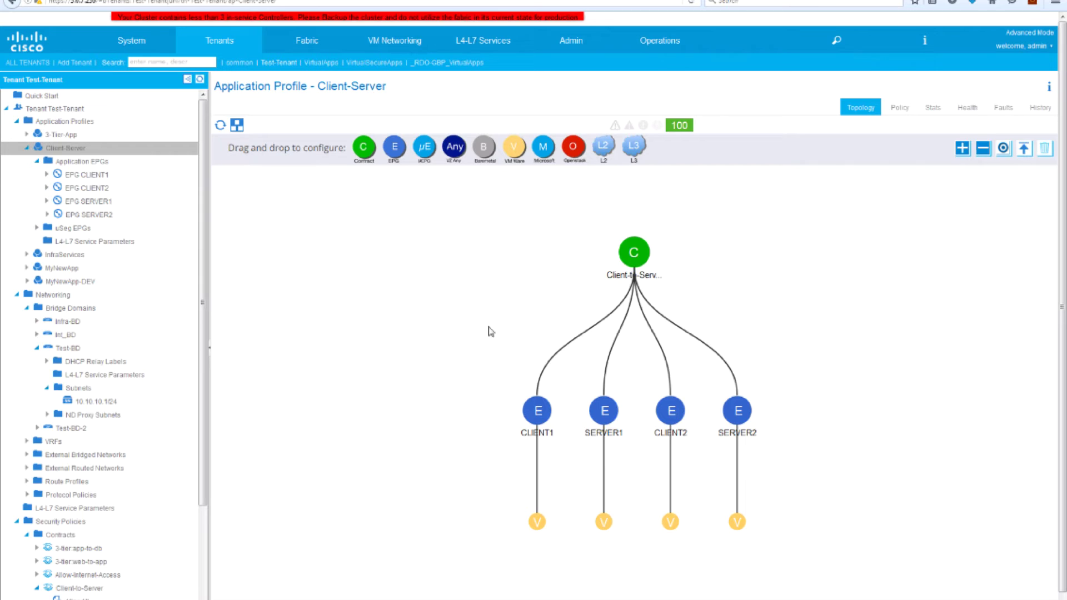
pyautogui.moveTo(631, 259)
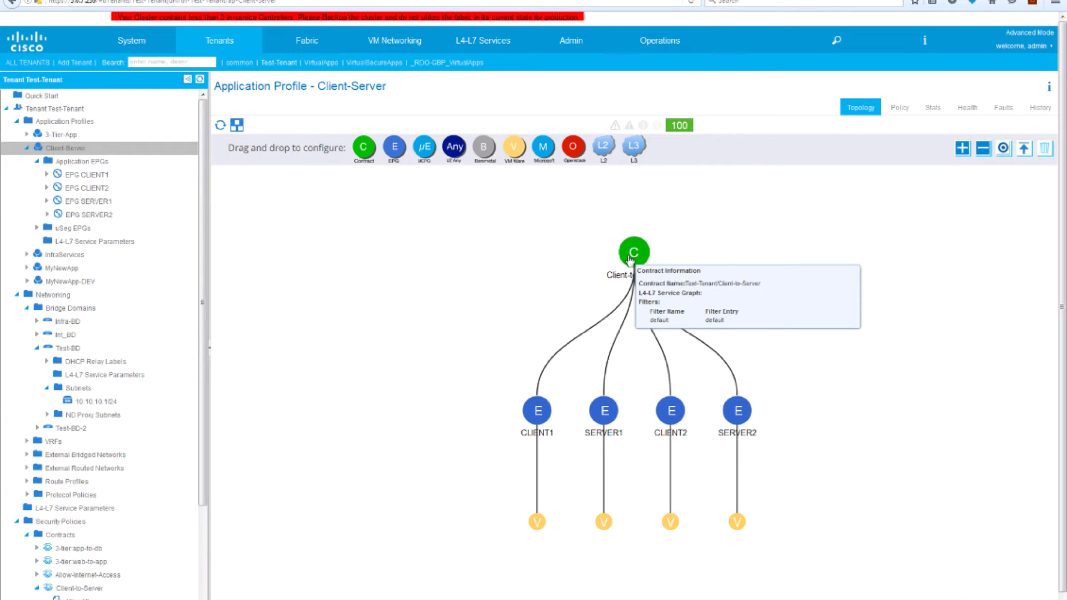
pyautogui.moveTo(546, 412)
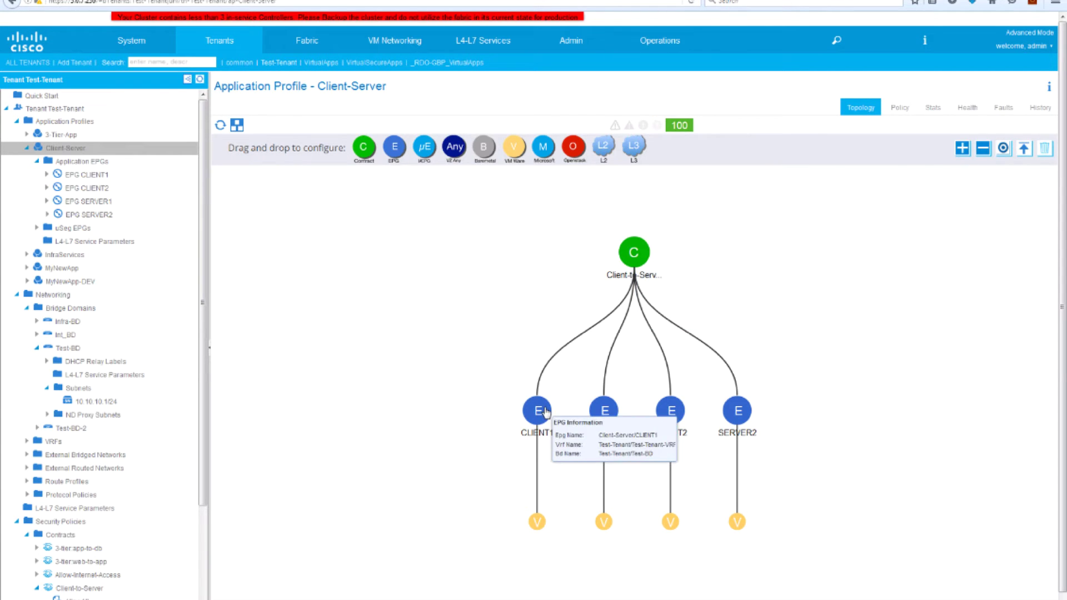
pyautogui.moveTo(606, 411)
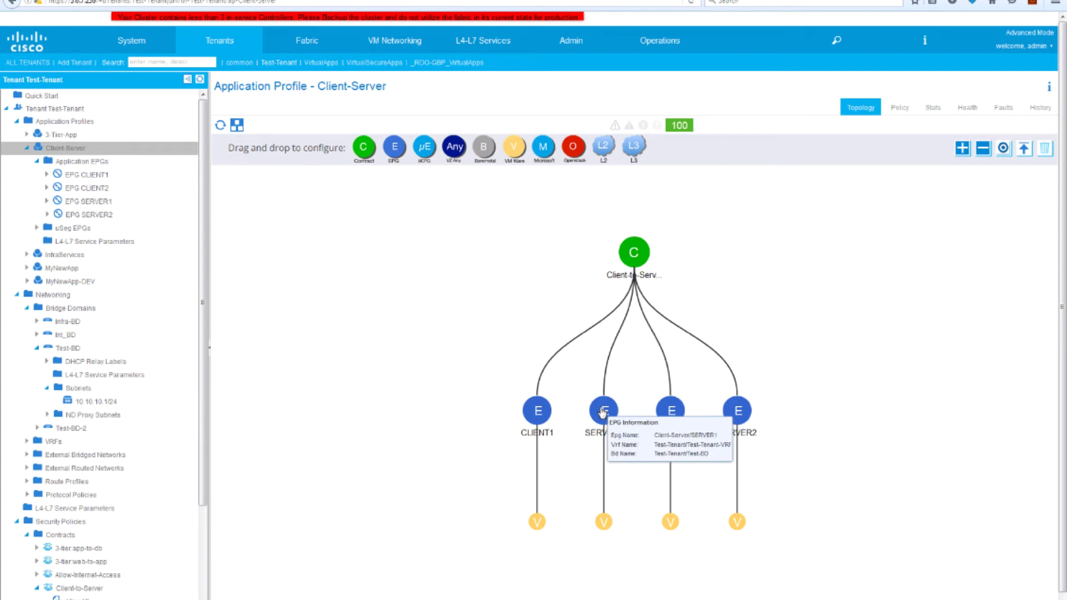
pyautogui.moveTo(675, 413)
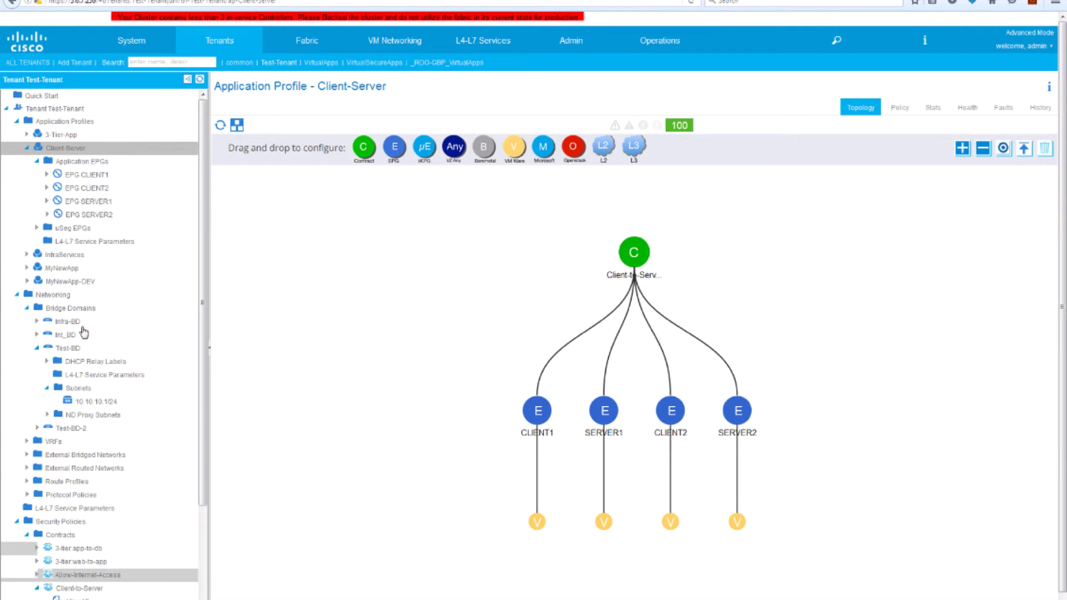
# Show EPG SERVER1's labels: GREEN is its only provided label, with none consumed.
pyautogui.click(143, 201)
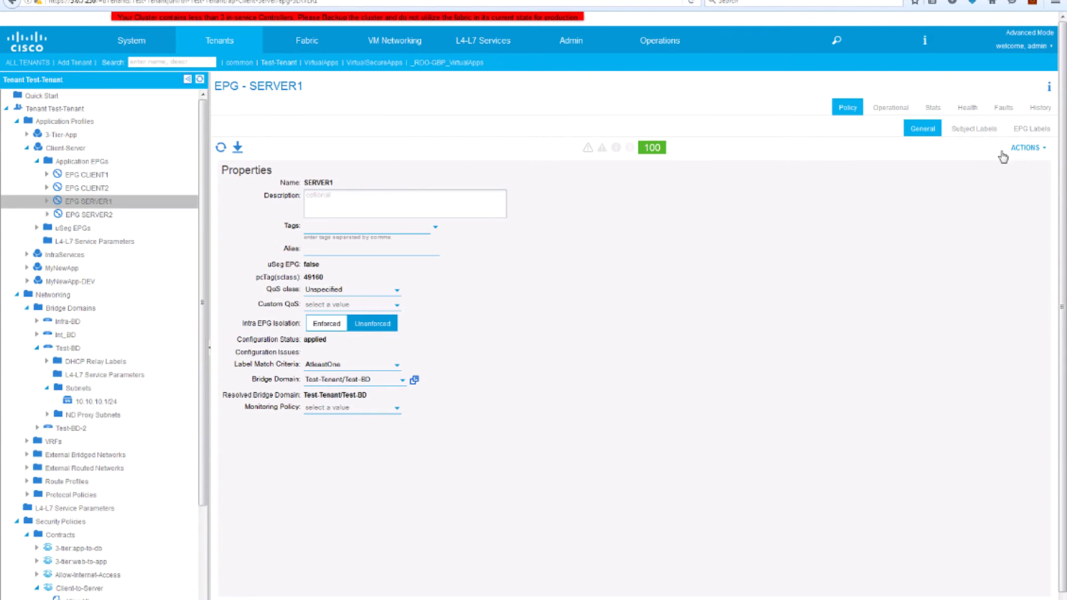
pyautogui.click(1032, 130)
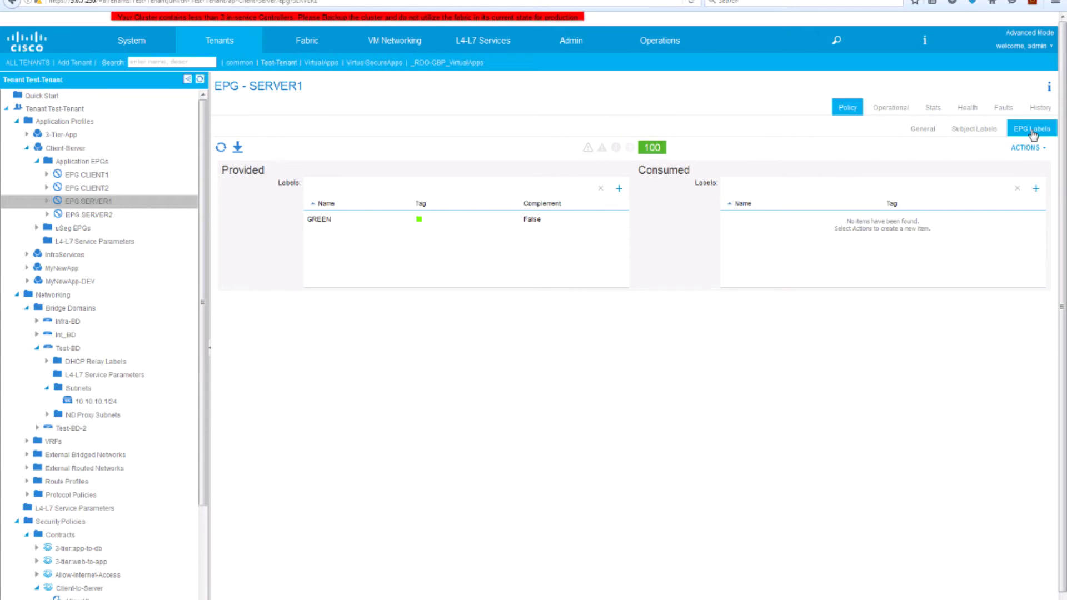
pyautogui.moveTo(420, 224)
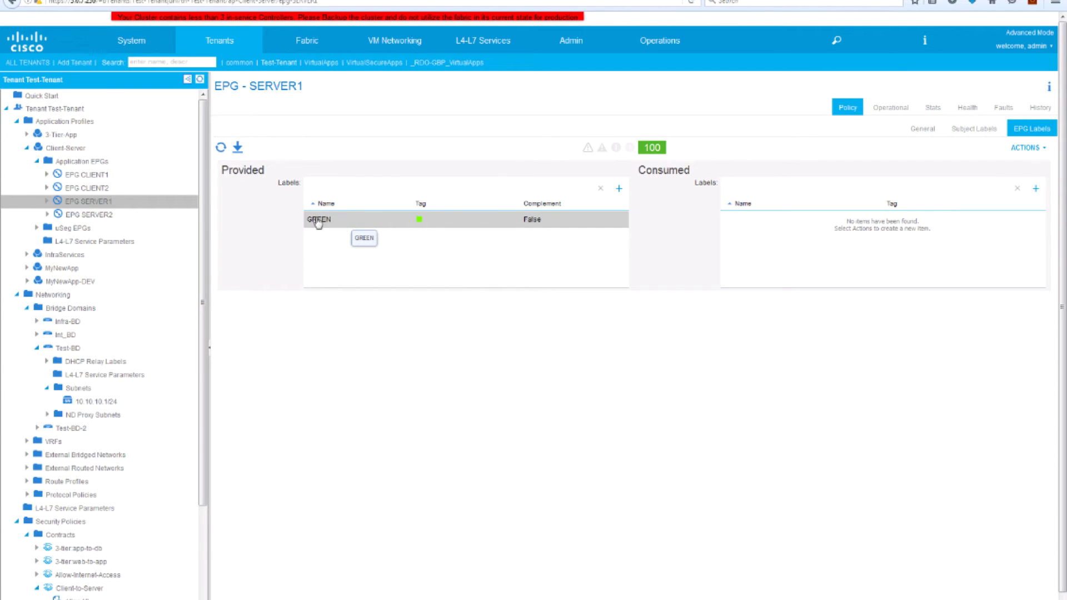
# Check the EPG labels of CLIENT1 (consumes GREEN), then CLIENT2 (consumes BLUE, provides none).
pyautogui.click(106, 177)
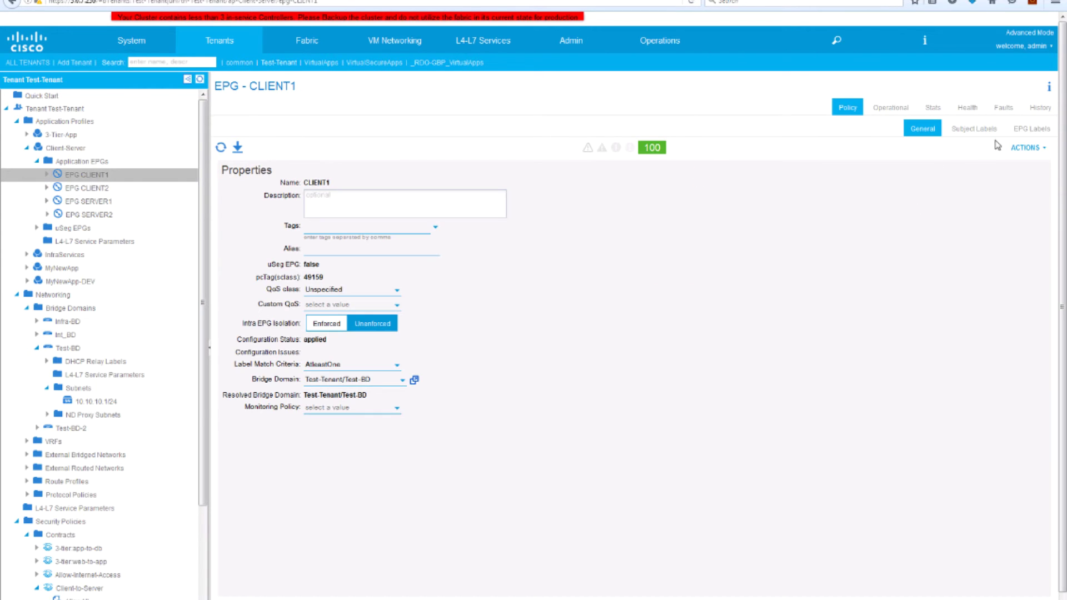
pyautogui.click(1040, 136)
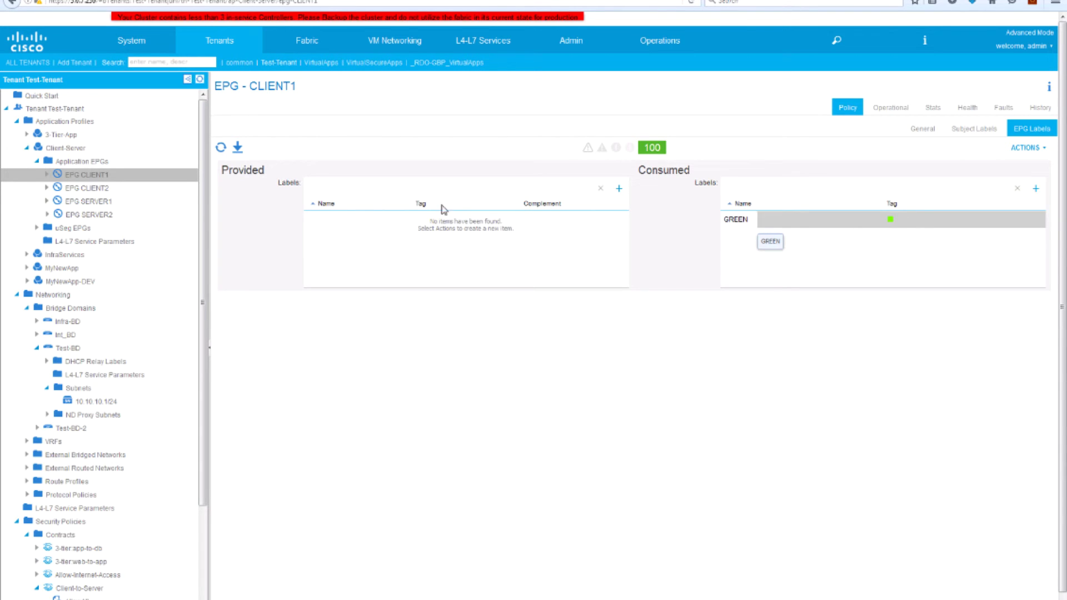
pyautogui.click(114, 189)
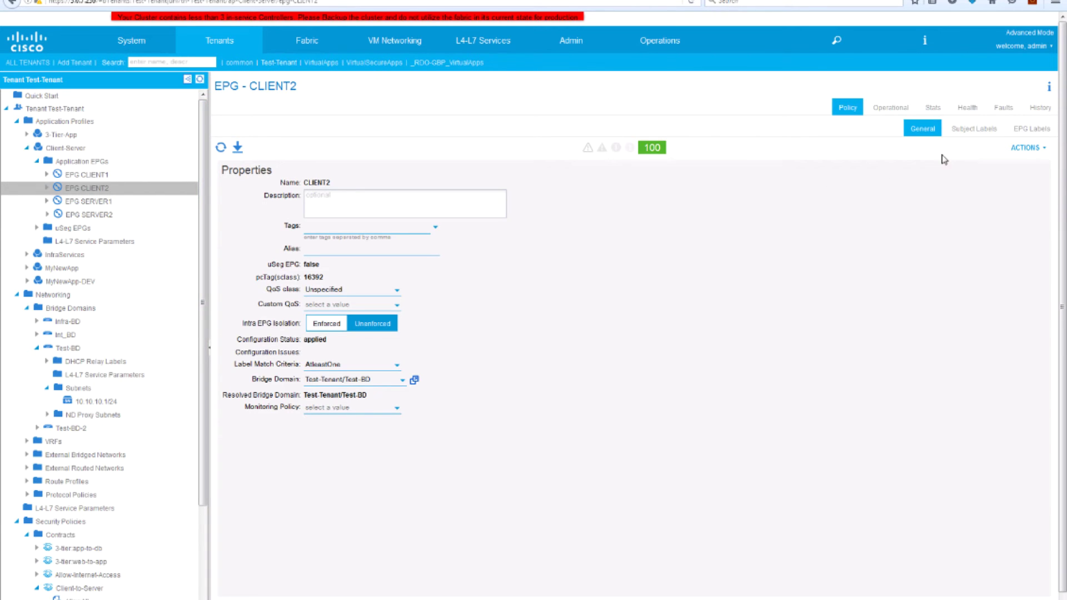
pyautogui.click(1027, 130)
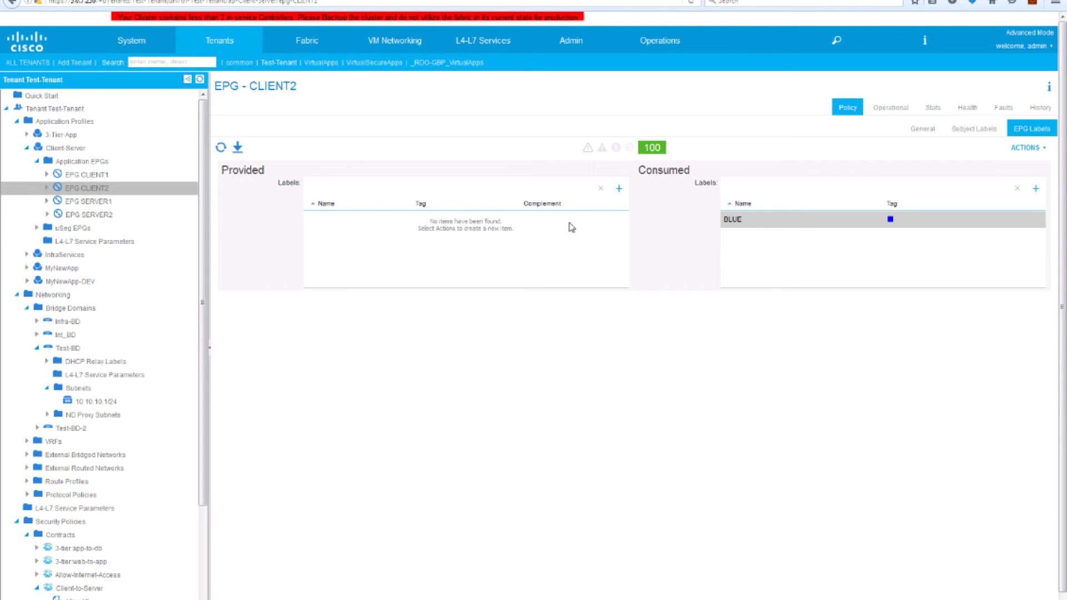
# Show EPG SERVER2's labels: it provides BLUE and consumes none.
pyautogui.click(78, 217)
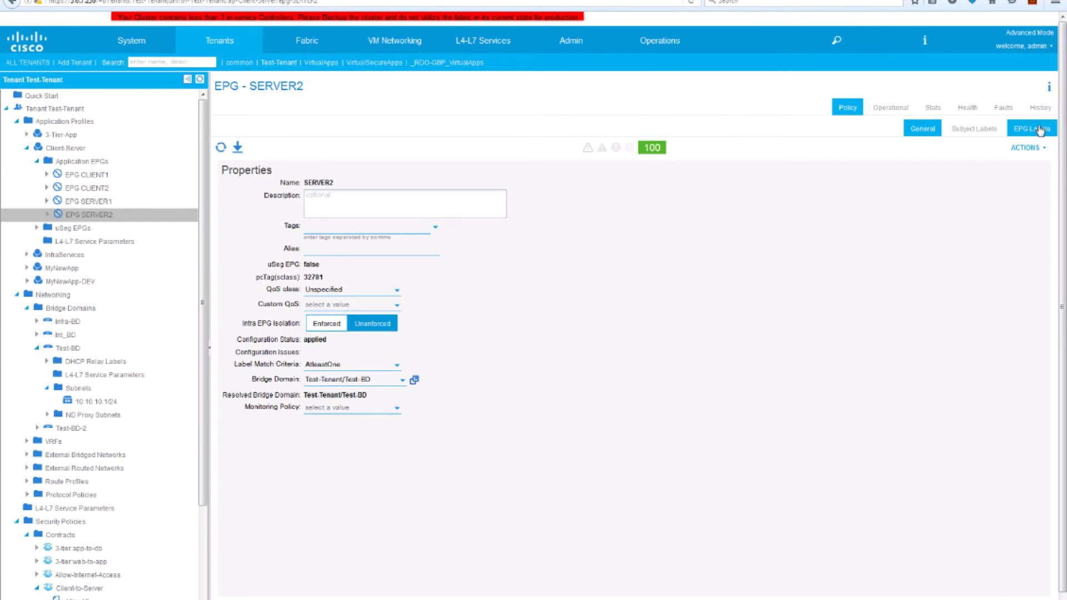
pyautogui.click(1039, 129)
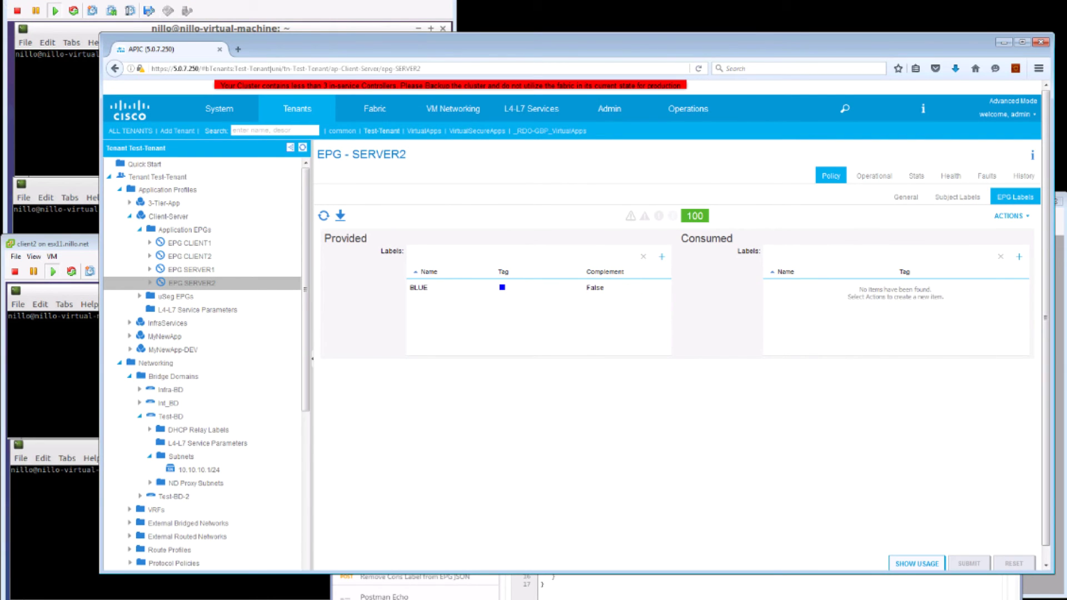
# Start continuous pings from client2 to 10.10.10.109 and 10.10.10.110, then bring Postman forward lower on screen.
pyautogui.click(282, 25)
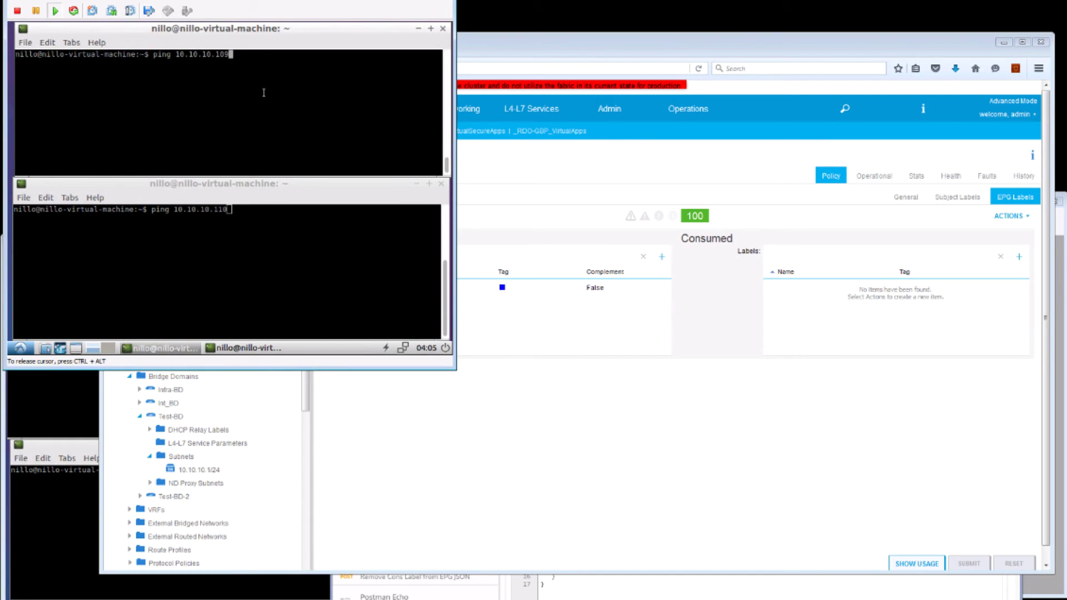
pyautogui.press('Return')
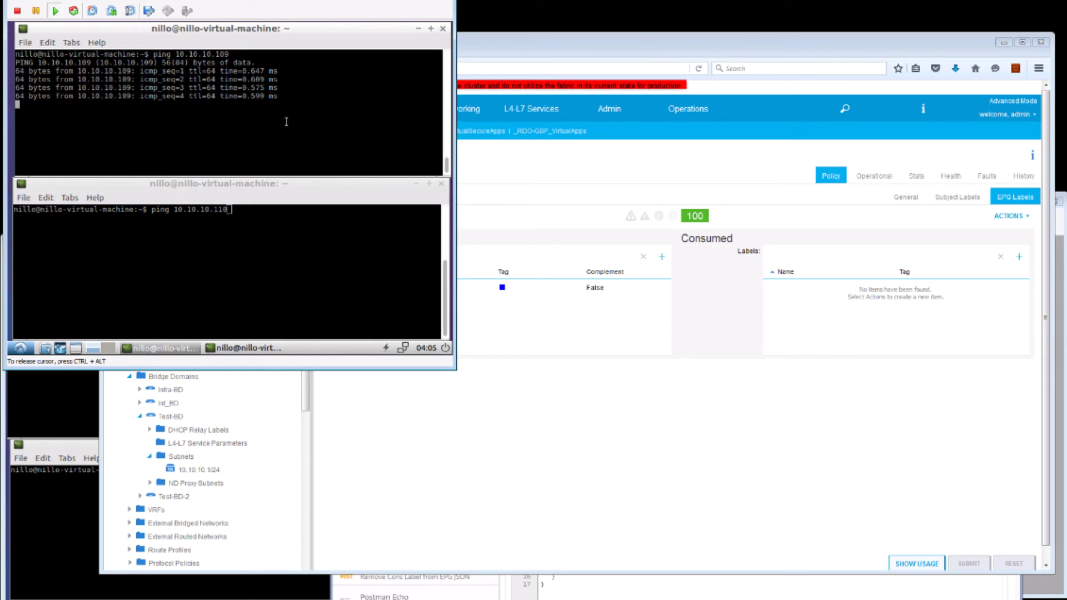
pyautogui.click(324, 194)
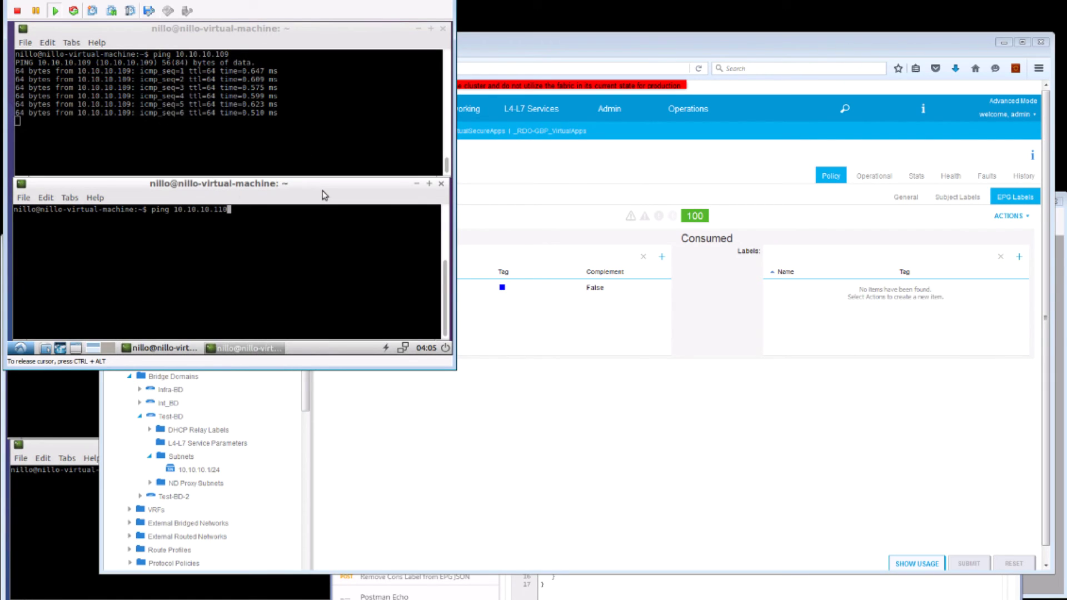
pyautogui.press('Return')
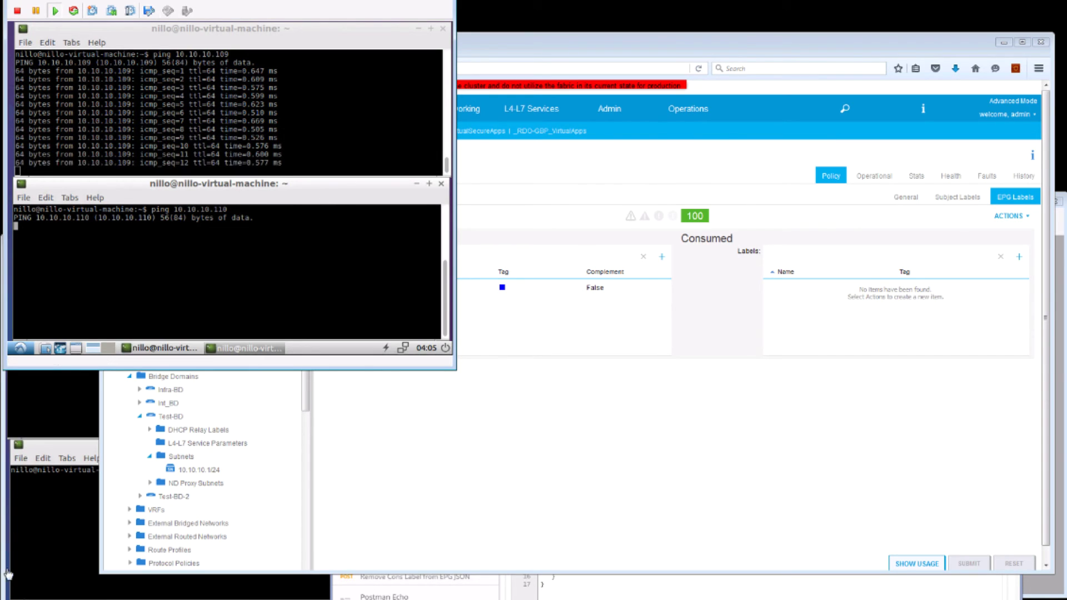
pyautogui.click(27, 556)
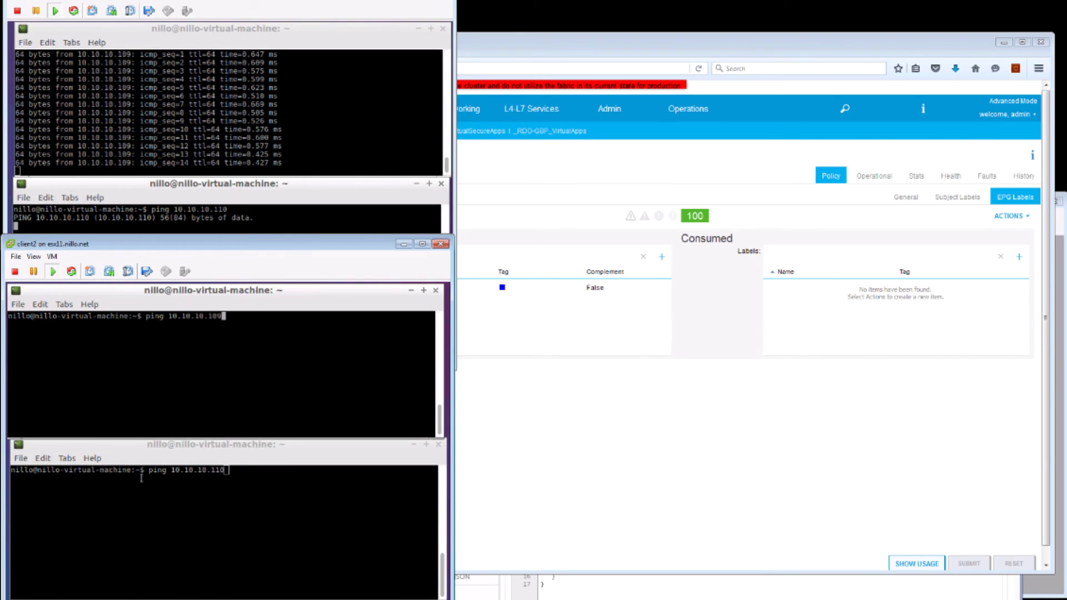
pyautogui.press('Return')
pyautogui.click(290, 461)
pyautogui.press('Return')
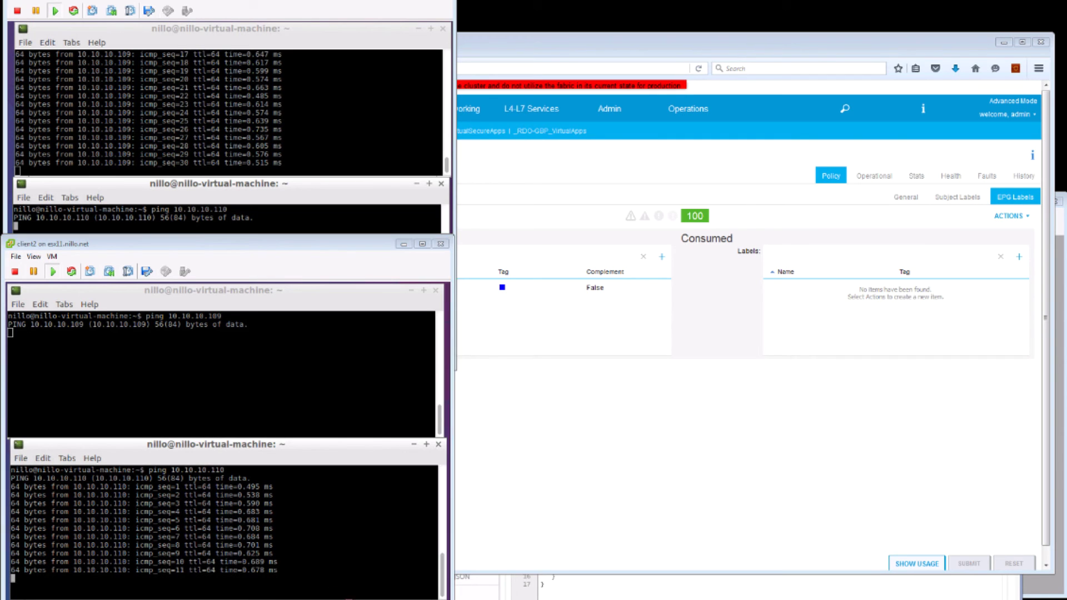
pyautogui.click(325, 595)
pyautogui.moveTo(760, 268); pyautogui.dragTo(761, 320)
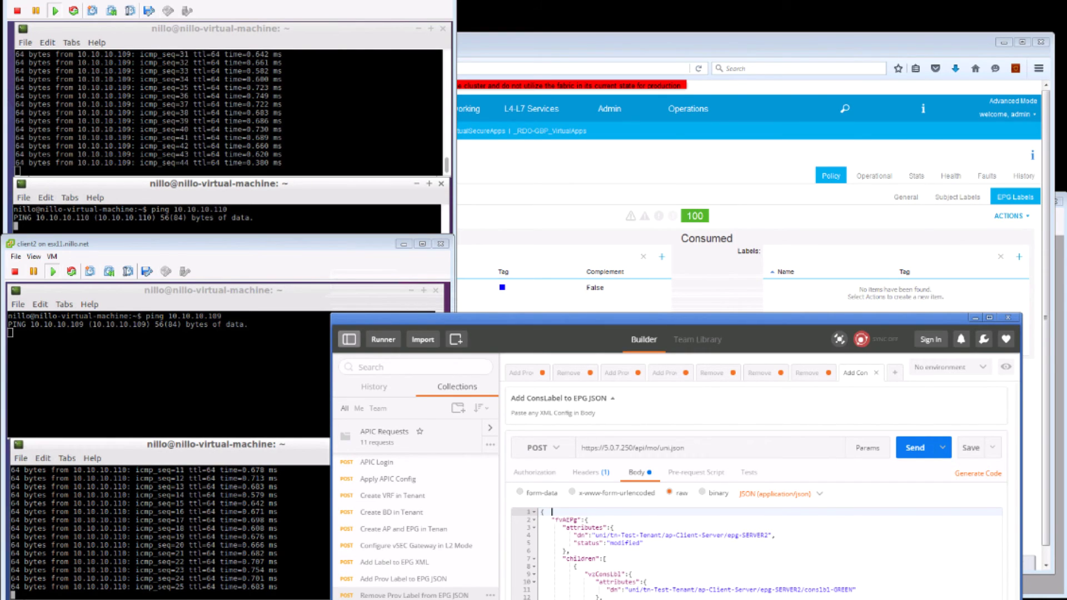
# Send the Add Prov Label to EPG JSON request, giving SERVER2 the GREEN provided label.
pyautogui.click(414, 580)
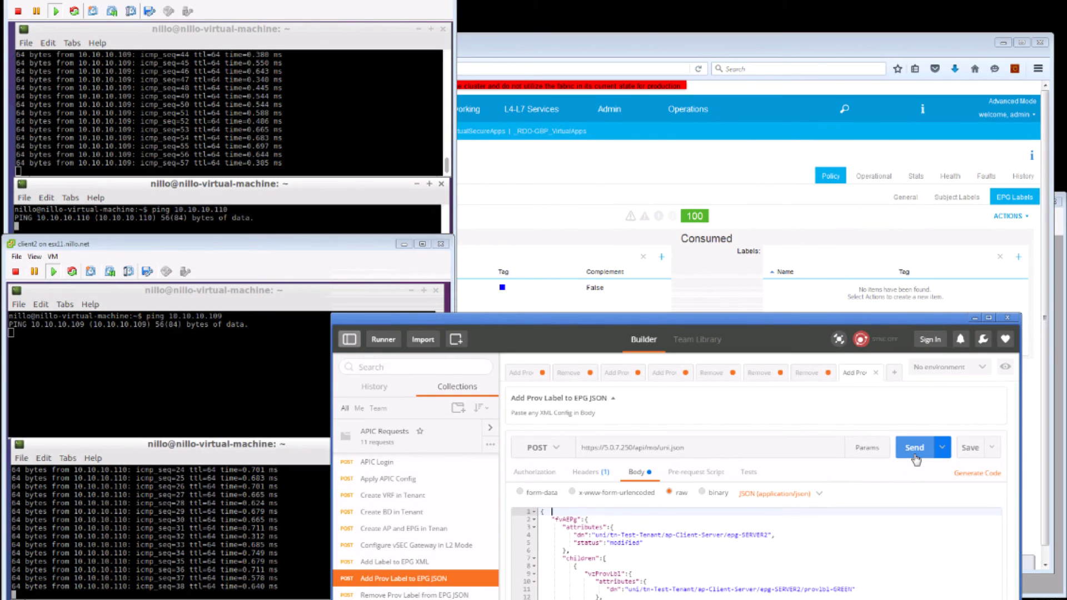
pyautogui.click(914, 447)
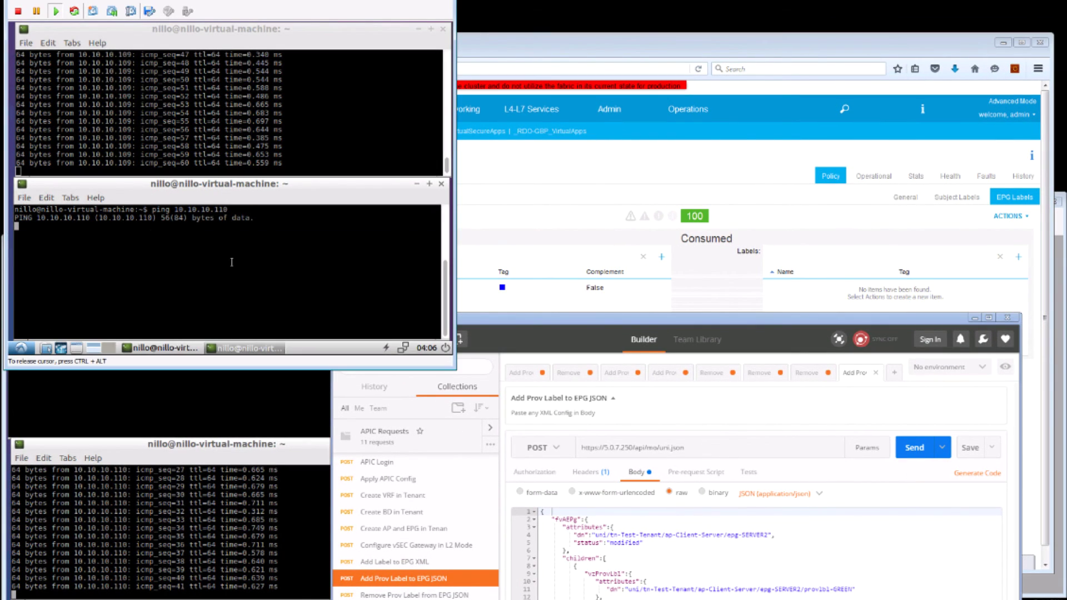
pyautogui.click(914, 450)
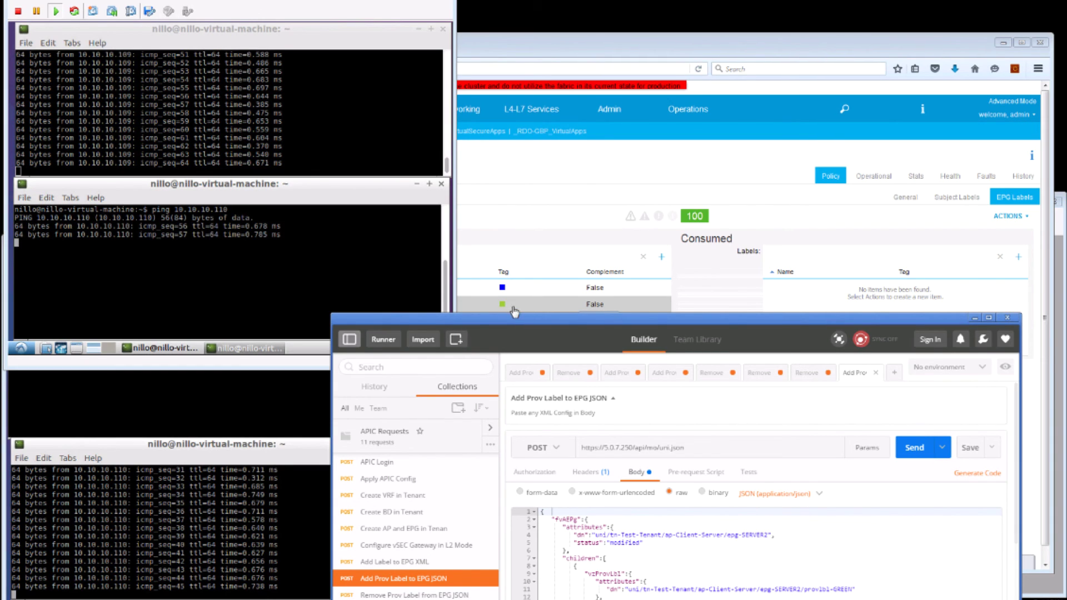
pyautogui.click(544, 215)
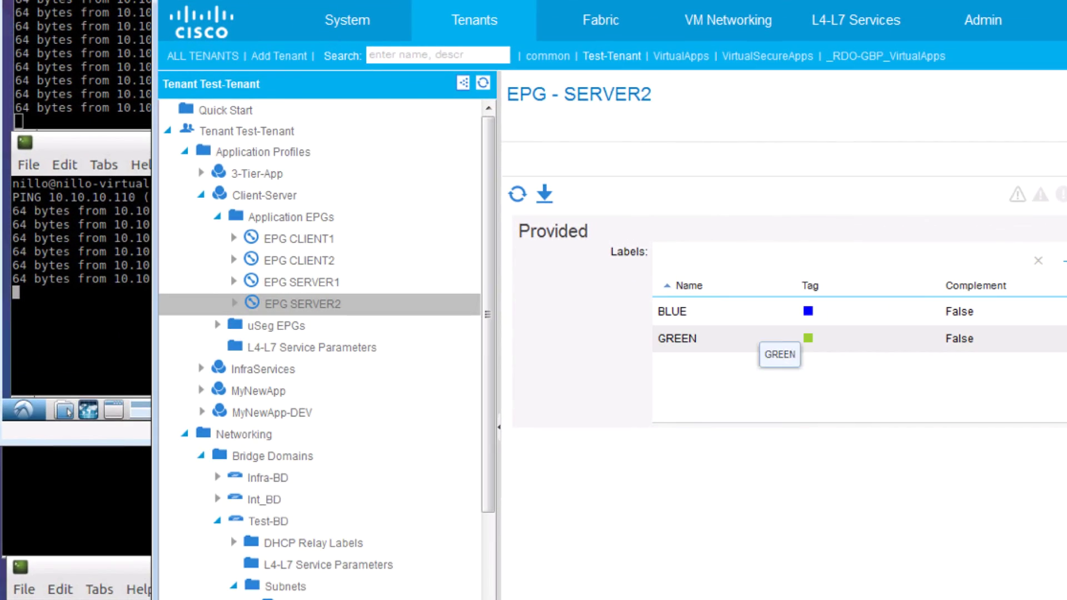
pyautogui.click(71, 150)
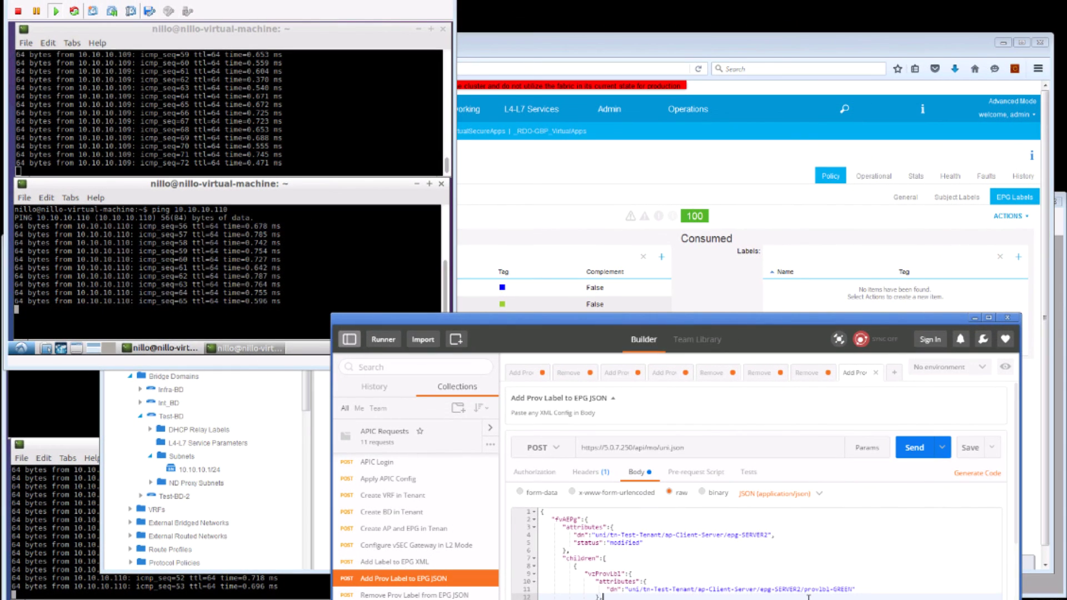
# Send the Remove Prov Label from EPG JSON request to delete SERVER2's GREEN label.
pyautogui.click(440, 595)
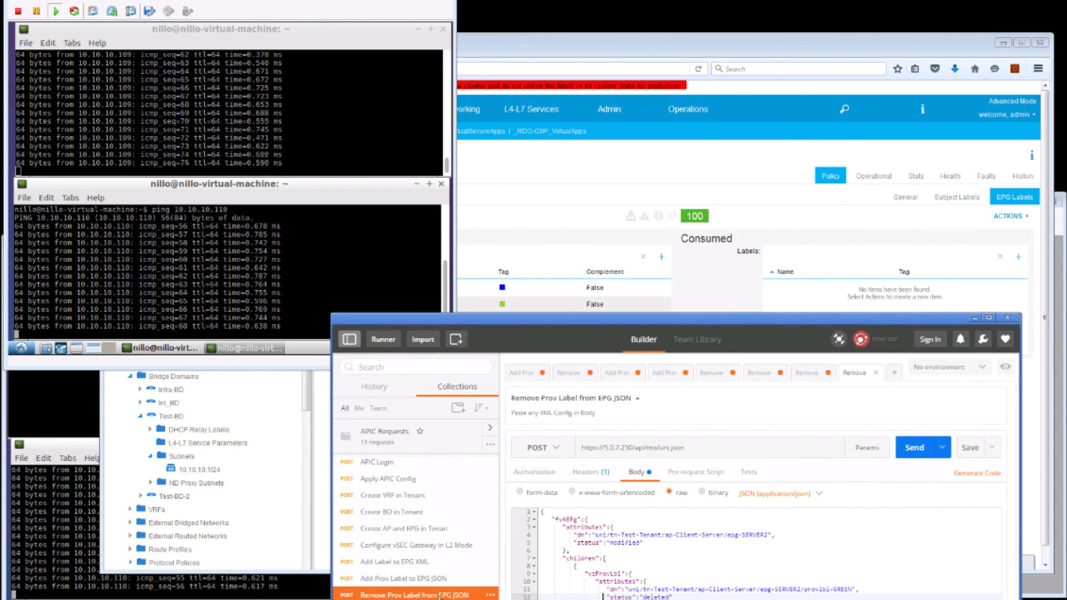
pyautogui.click(918, 448)
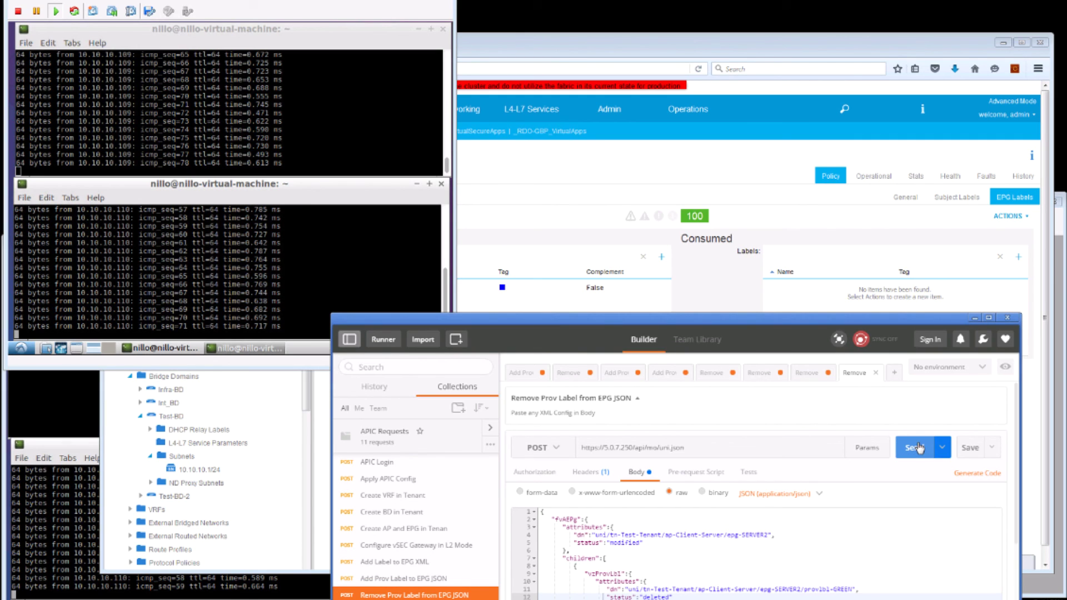
pyautogui.click(261, 319)
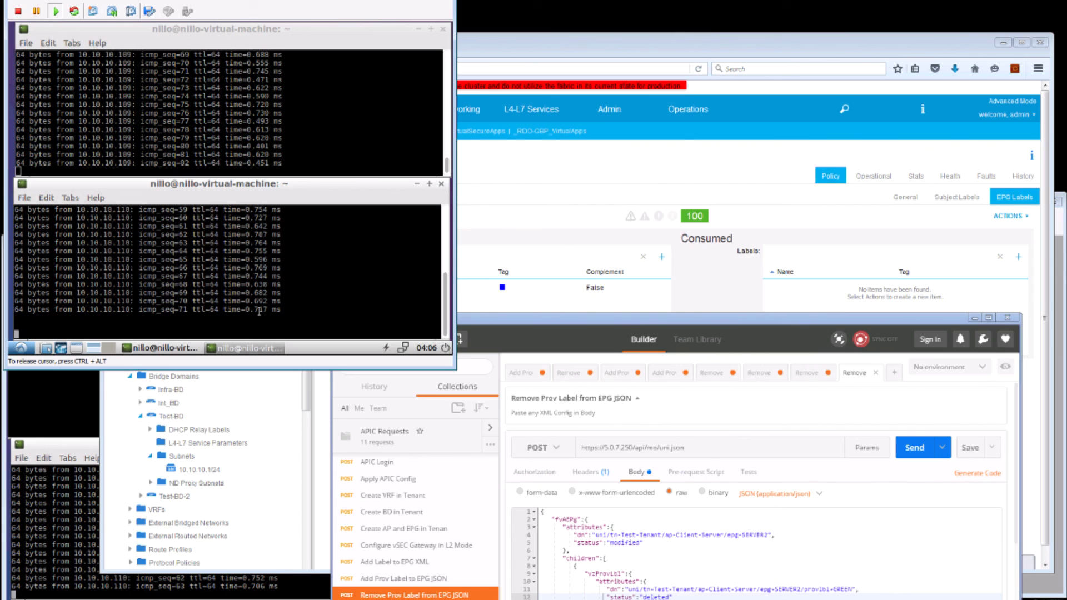
pyautogui.hotkey('ctrl', 'alt')
# Open the Client-Server application profile topology and spread the CLIENT and SERVER EPG nodes apart.
pyautogui.click(604, 43)
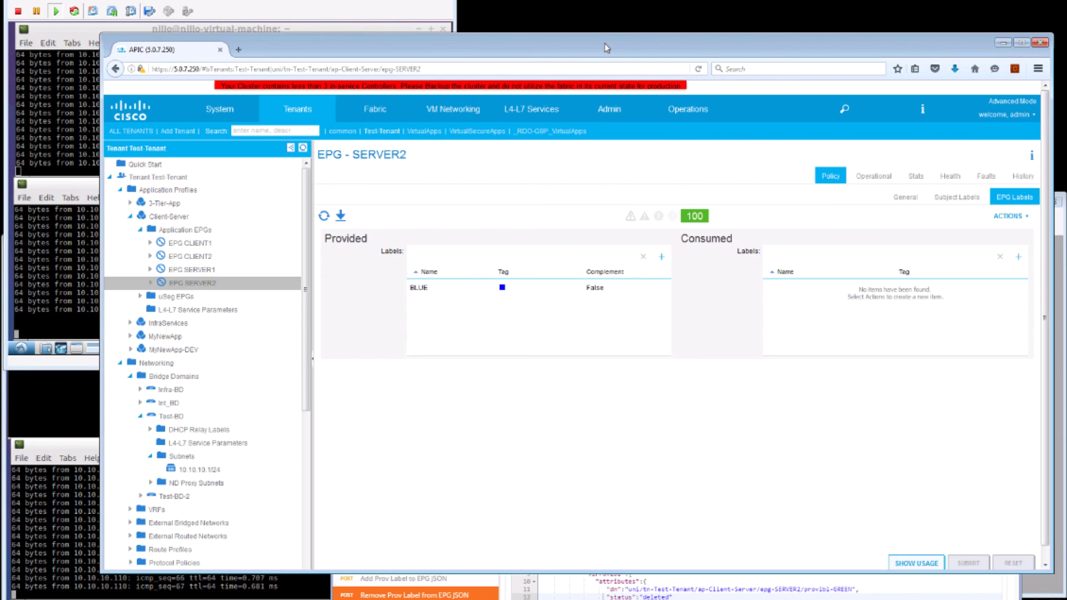
pyautogui.click(167, 230)
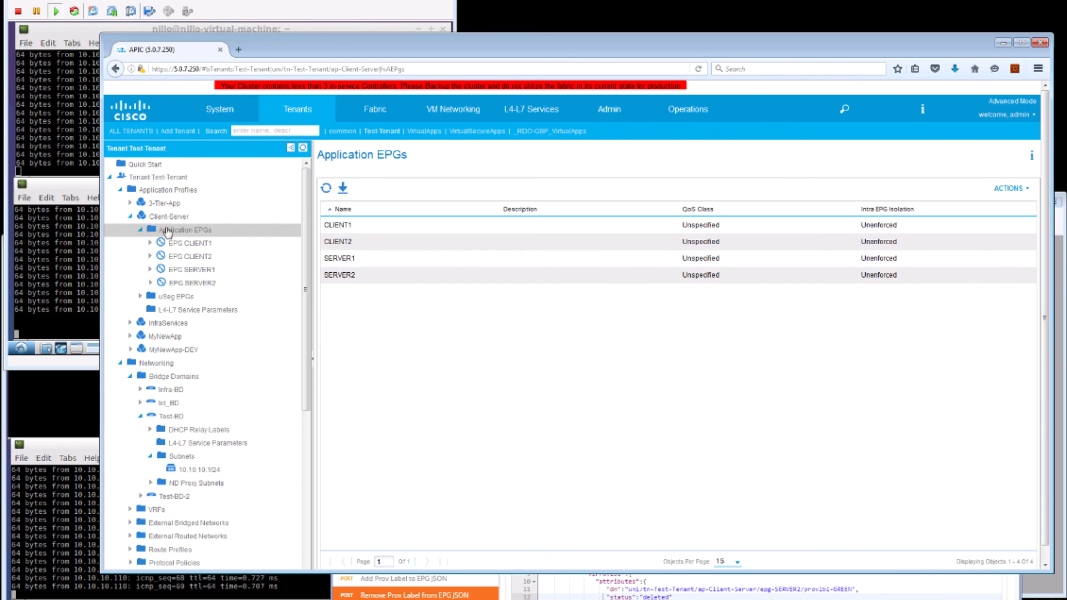
pyautogui.click(166, 222)
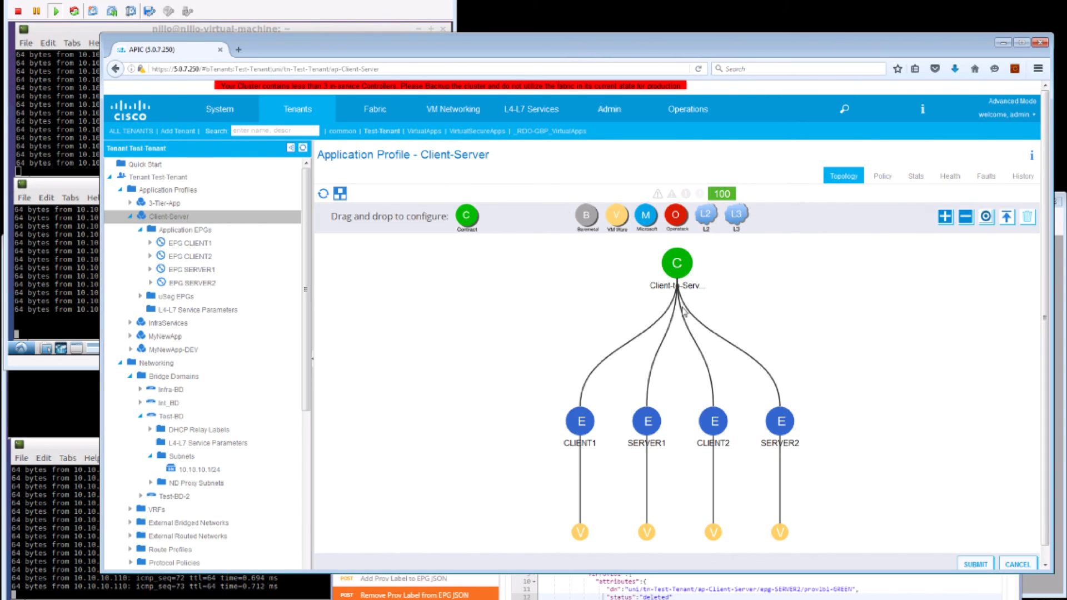
pyautogui.moveTo(583, 429); pyautogui.dragTo(533, 432)
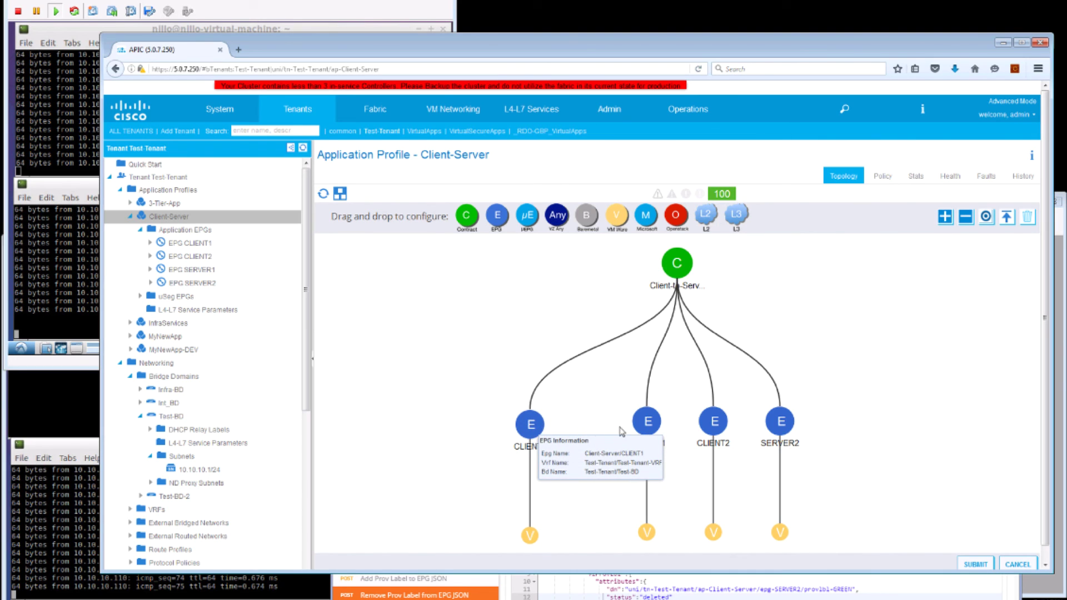
pyautogui.moveTo(646, 425); pyautogui.dragTo(603, 423)
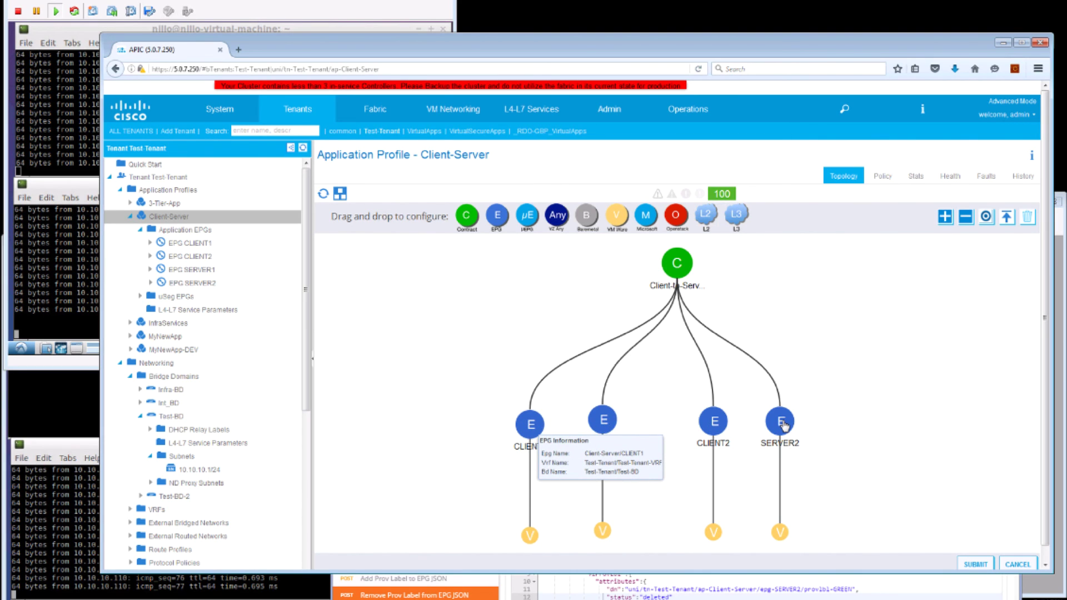
pyautogui.moveTo(786, 425); pyautogui.dragTo(845, 419)
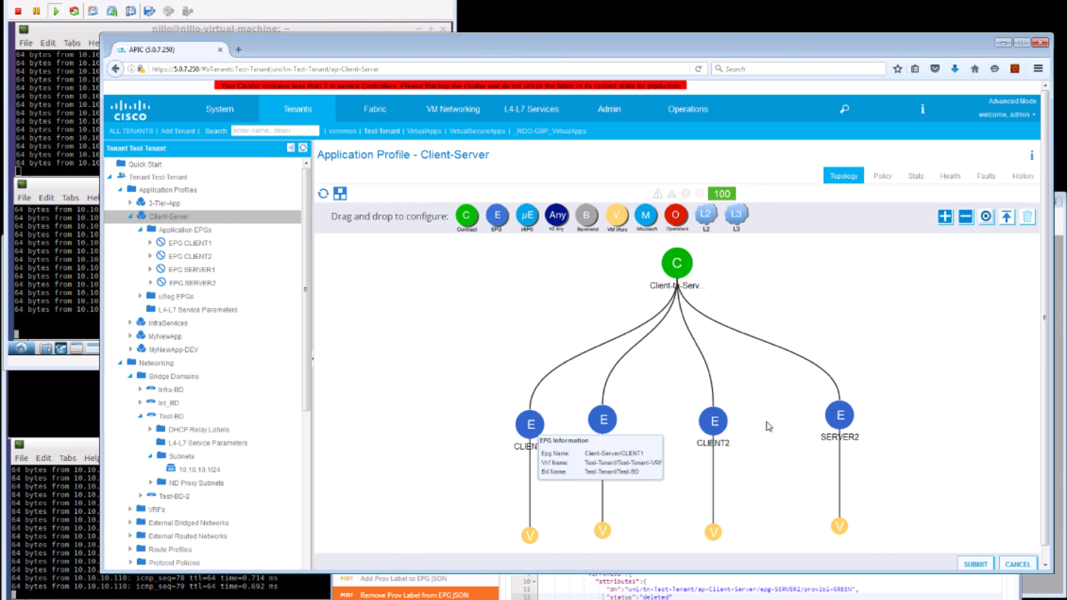